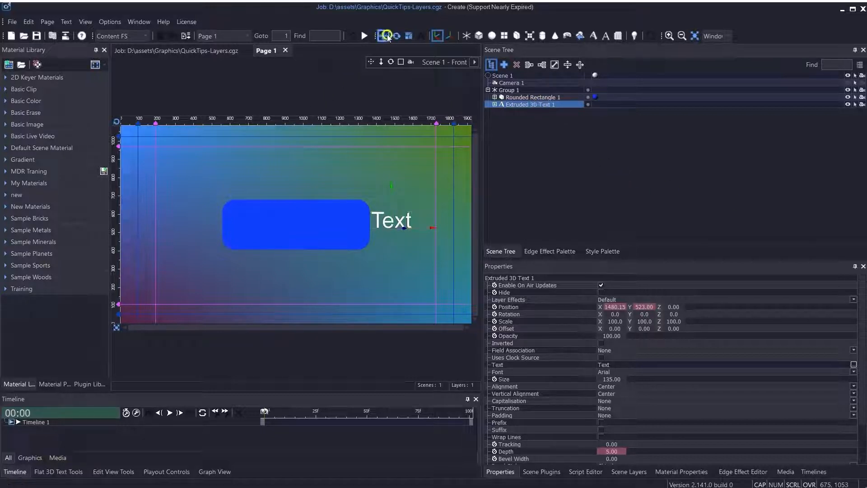
- Orbit the scene to view the rectangle and text from an angle and restore the Front view
{"action": "left_click_drag", "start_coordinate": [396, 37], "coordinate": [302, 129]}
{"action": "left_click_drag", "start_coordinate": [394, 38], "coordinate": [177, 177]}
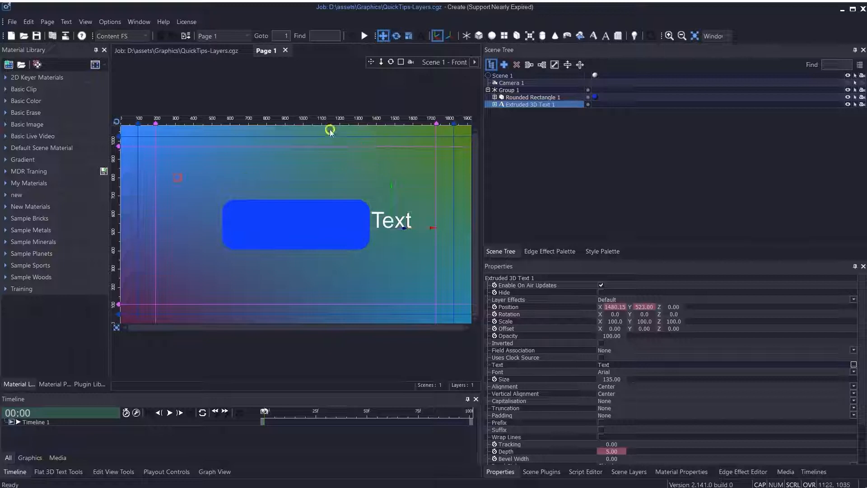
{"action": "mouse_move", "coordinate": [386, 61]}
{"action": "left_mouse_down"}
{"action": "mouse_move", "coordinate": [380, 66]}
{"action": "mouse_move", "coordinate": [389, 64]}
{"action": "left_mouse_up"}
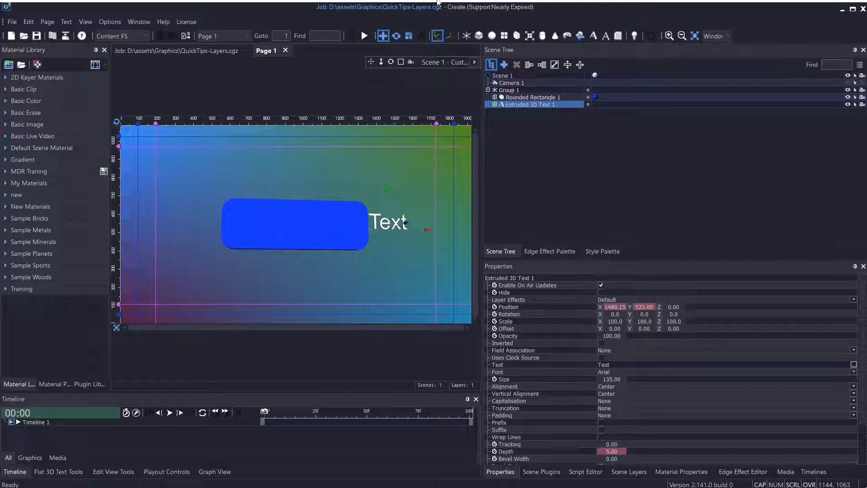
{"action": "left_click", "coordinate": [474, 62]}
{"action": "left_click", "coordinate": [501, 71]}
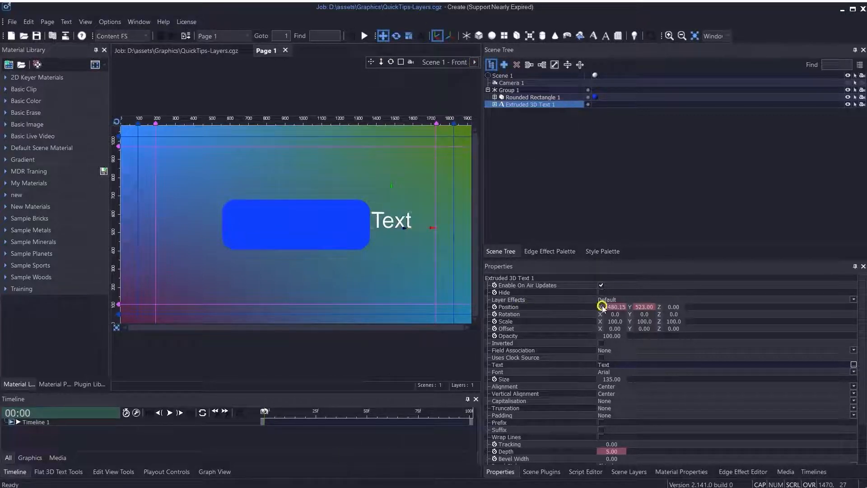
- Move the extruded 3D text to about X 1530 and set its Z position to 0
{"action": "left_click_drag", "start_coordinate": [607, 307], "coordinate": [627, 309]}
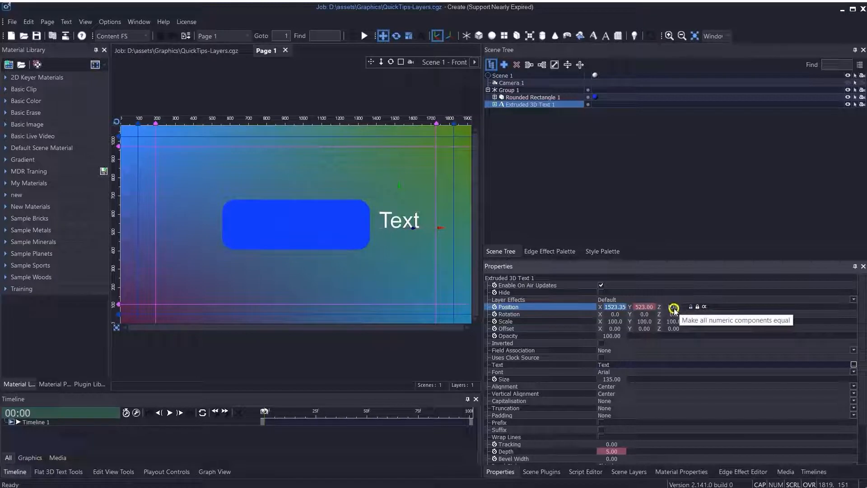
{"action": "left_click_drag", "start_coordinate": [674, 307], "coordinate": [815, 304]}
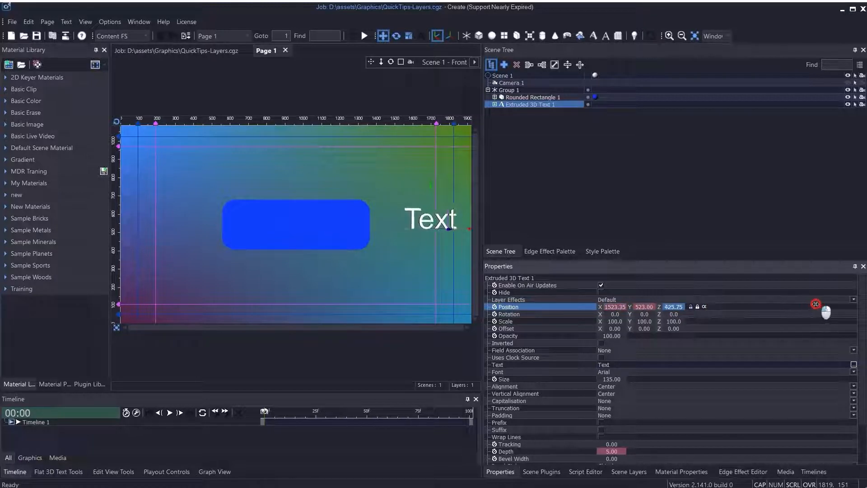
{"action": "left_click", "coordinate": [670, 309]}
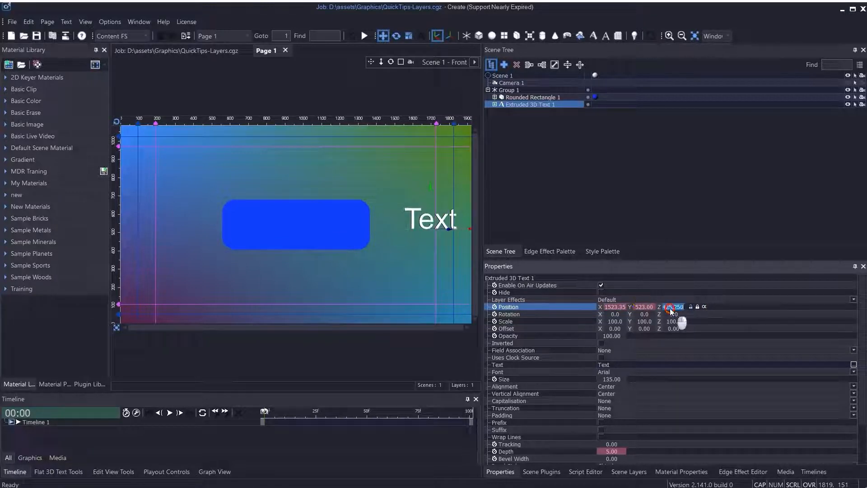
{"action": "type", "text": "0"}
{"action": "key", "text": "Return"}
{"action": "mouse_move", "coordinate": [613, 307]}
{"action": "left_mouse_down"}
{"action": "mouse_move", "coordinate": [550, 308]}
{"action": "mouse_move", "coordinate": [608, 307]}
{"action": "left_mouse_up"}
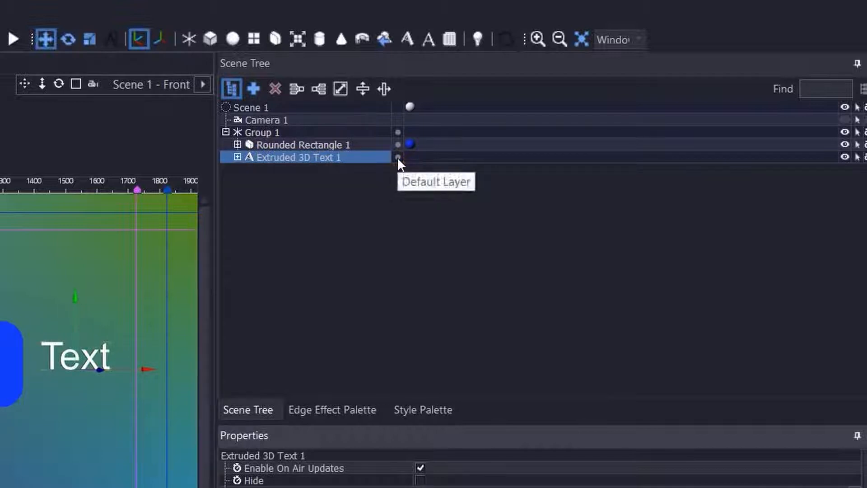
- Add a layer to Scene 1 and assign the extruded 3D text to Layer 1
{"action": "left_click", "coordinate": [398, 182]}
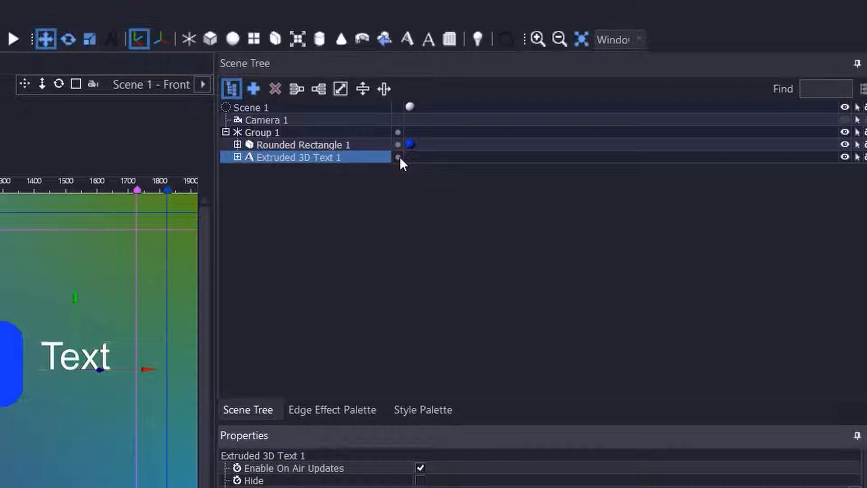
{"action": "left_click", "coordinate": [258, 108]}
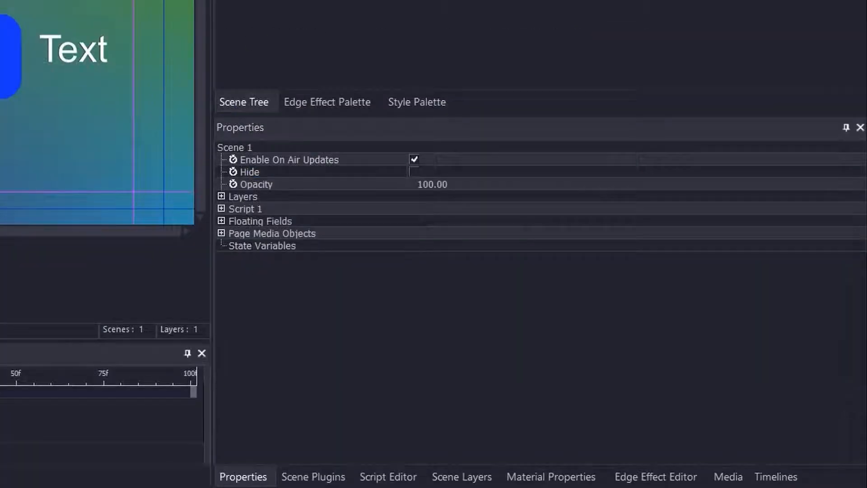
{"action": "left_click", "coordinate": [240, 476]}
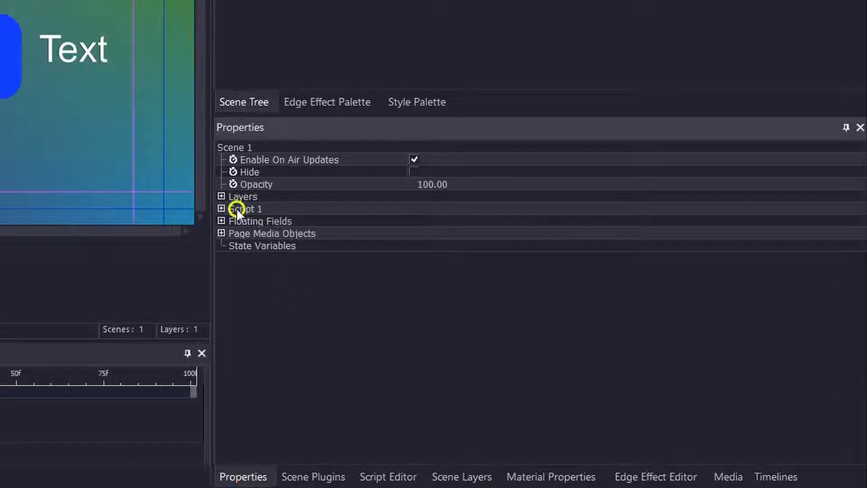
{"action": "left_click", "coordinate": [222, 197]}
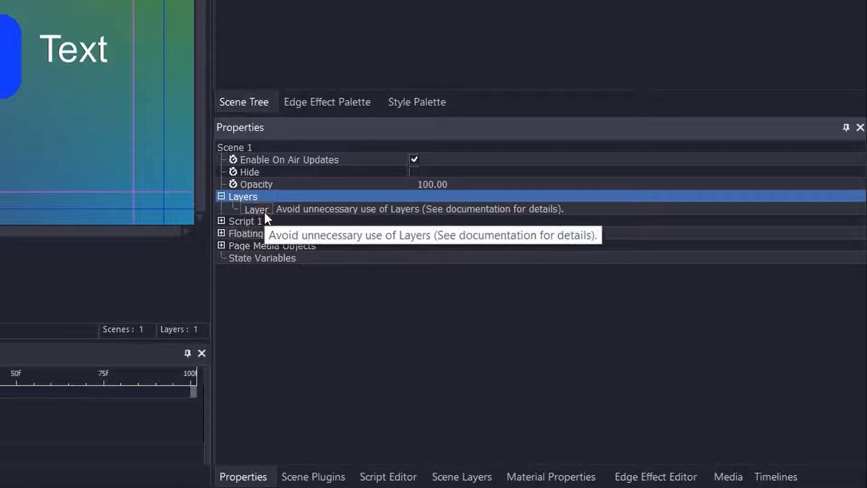
{"action": "left_click", "coordinate": [263, 211]}
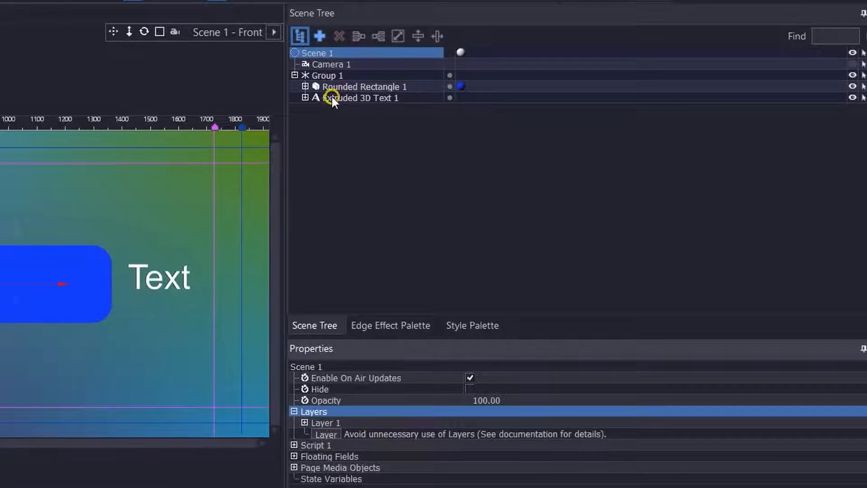
{"action": "left_click", "coordinate": [451, 97]}
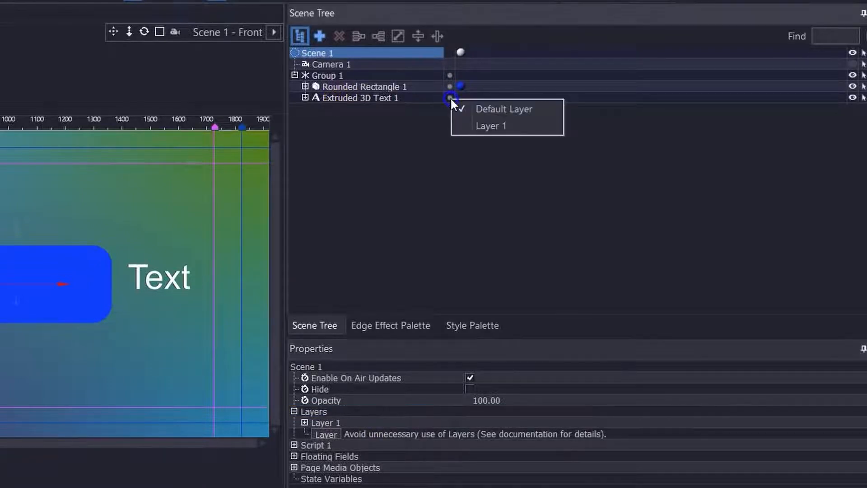
{"action": "left_click", "coordinate": [487, 126]}
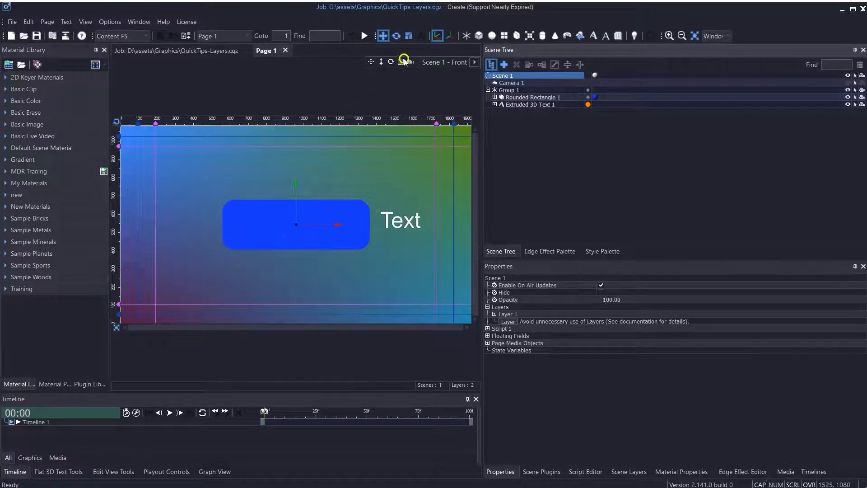
- Move the extruded 3D text along X to about 873 so it overlaps the blue rounded rectangle
{"action": "mouse_move", "coordinate": [391, 62]}
{"action": "left_mouse_down"}
{"action": "mouse_move", "coordinate": [383, 62]}
{"action": "mouse_move", "coordinate": [392, 62]}
{"action": "left_mouse_up"}
{"action": "left_click", "coordinate": [473, 63]}
{"action": "left_click", "coordinate": [495, 70]}
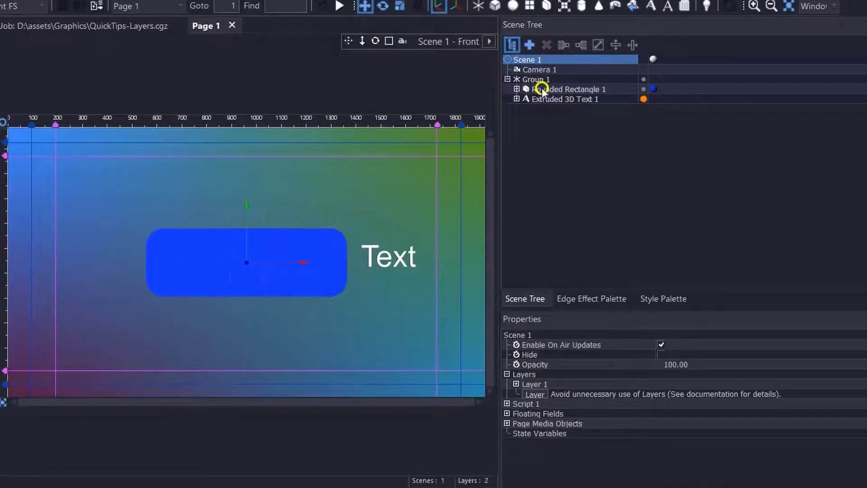
{"action": "left_click", "coordinate": [542, 99]}
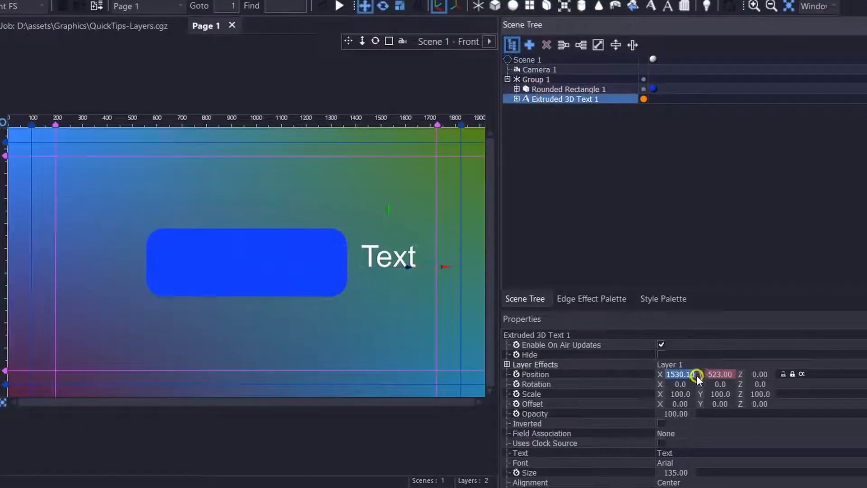
{"action": "left_click_drag", "start_coordinate": [689, 375], "coordinate": [391, 361]}
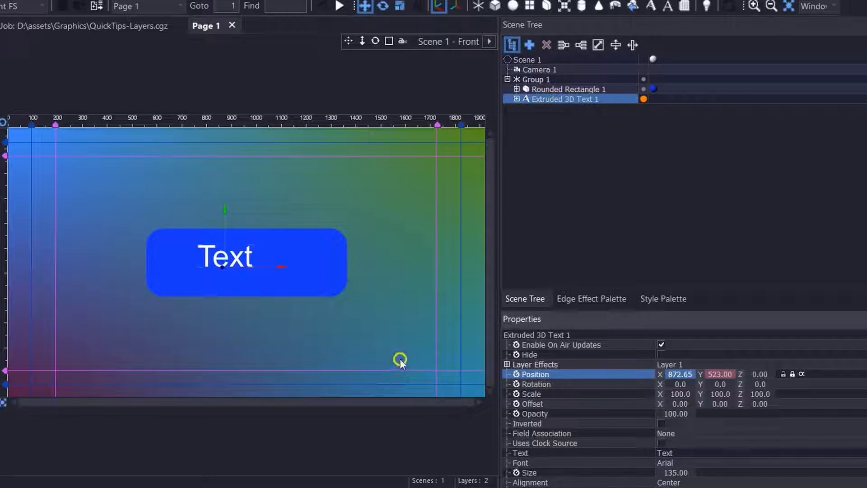
- Try out Layer 1's blur and opacity, return them to 0 and 100, and view its antialiasing options
{"action": "left_click", "coordinate": [644, 99]}
{"action": "left_click", "coordinate": [643, 99]}
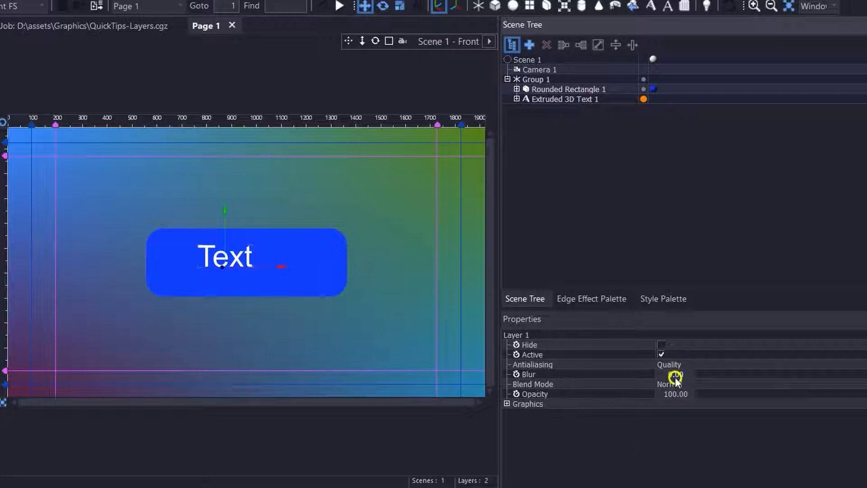
{"action": "left_click_drag", "start_coordinate": [676, 374], "coordinate": [581, 373]}
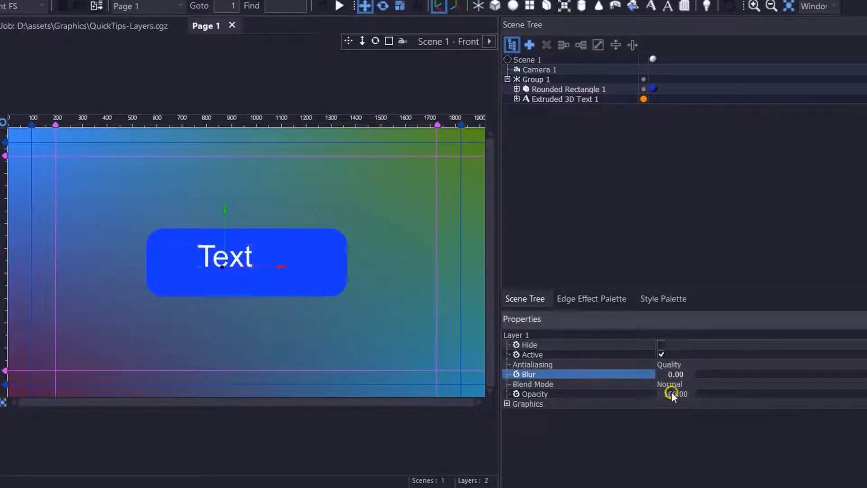
{"action": "left_click_drag", "start_coordinate": [671, 393], "coordinate": [841, 389]}
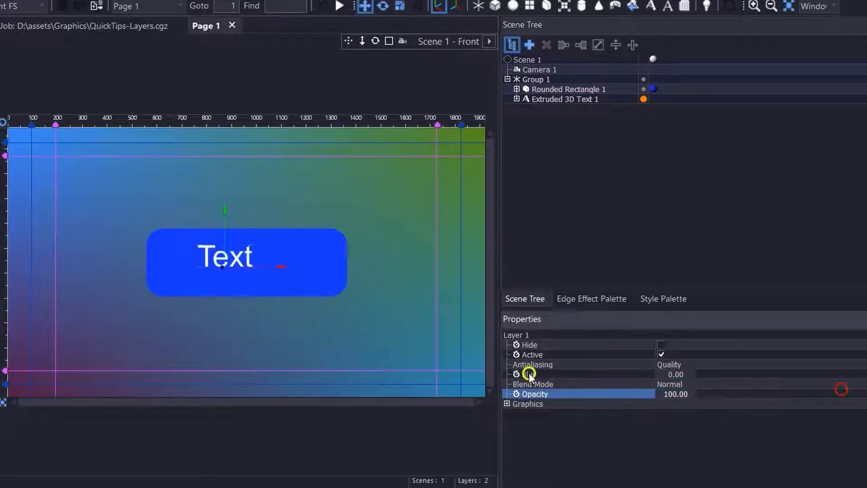
{"action": "left_click", "coordinate": [543, 364]}
{"action": "left_click", "coordinate": [684, 364]}
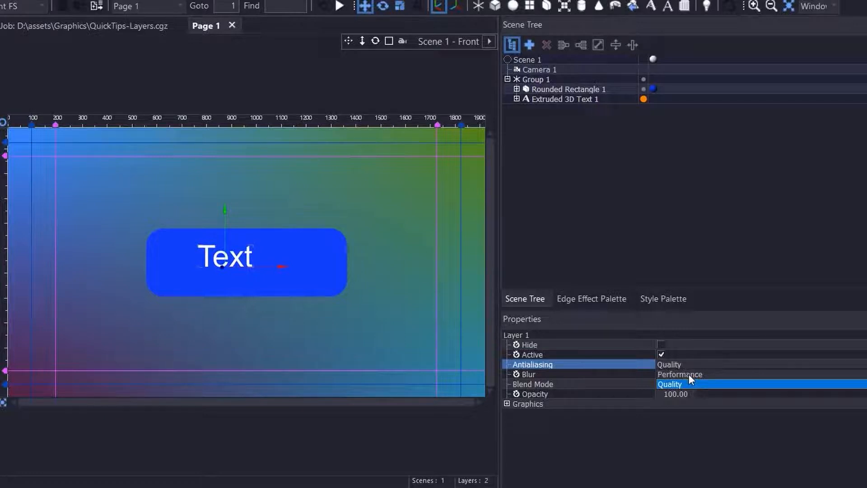
{"action": "left_click", "coordinate": [717, 459]}
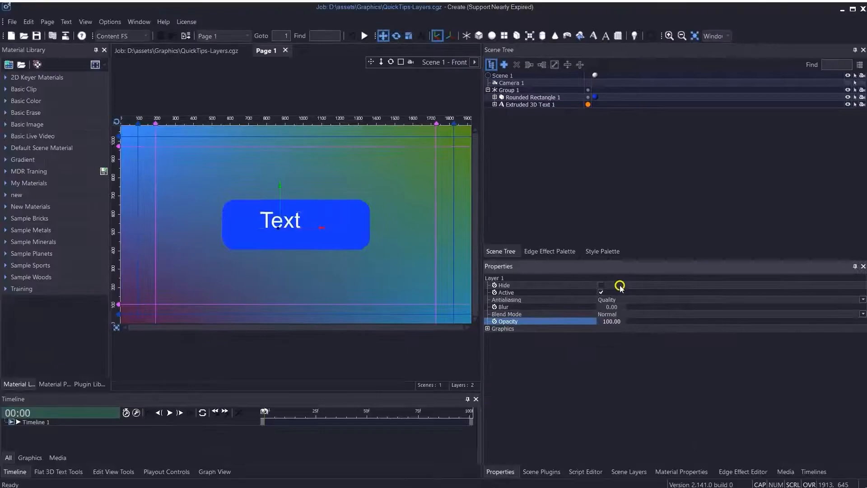
- Toggle Layer 1's Hide property on and off with the viewport's camera view enabled
{"action": "left_click", "coordinate": [661, 345]}
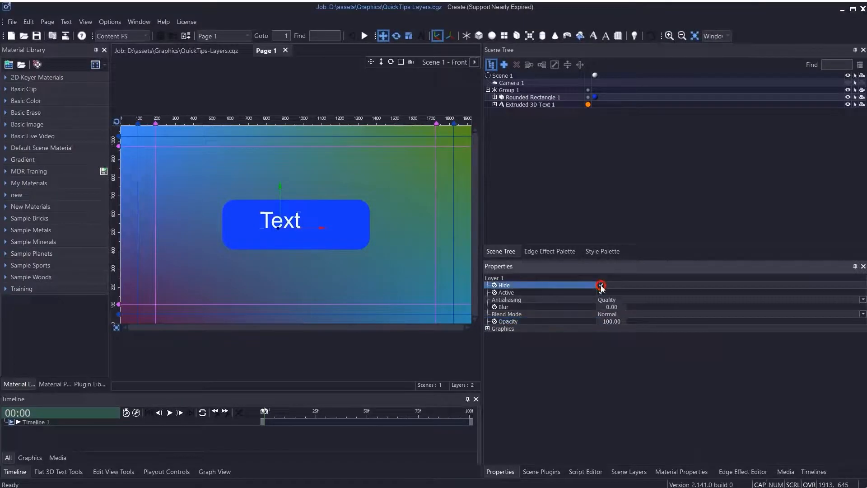
{"action": "left_click", "coordinate": [410, 63]}
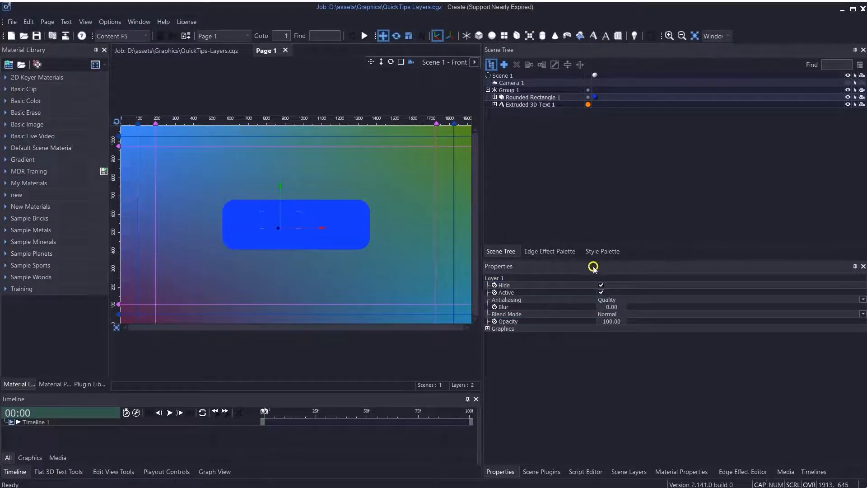
{"action": "left_click", "coordinate": [600, 285]}
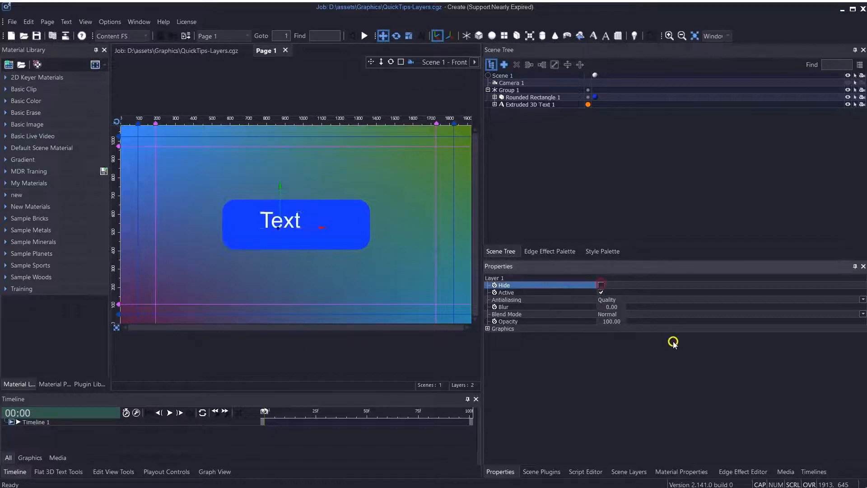
- Assign the rounded rectangle to Layer 1 and the extruded 3D text to a newly added second layer
{"action": "left_click", "coordinate": [588, 97]}
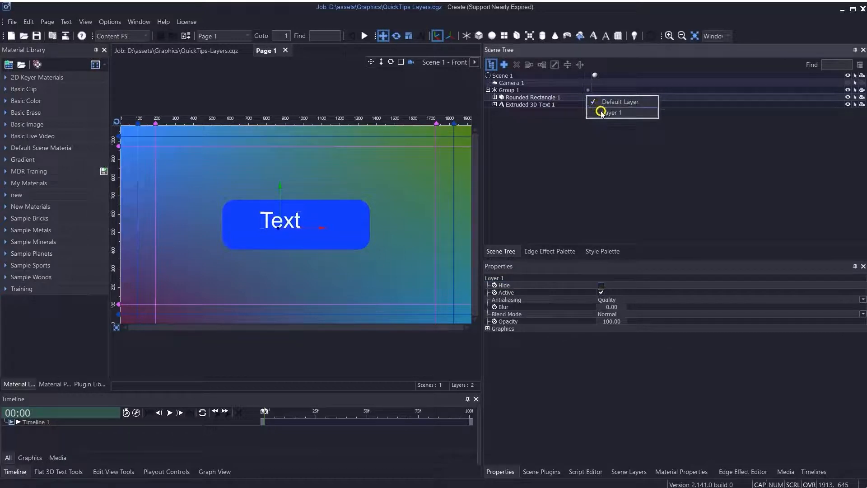
{"action": "left_click", "coordinate": [601, 112]}
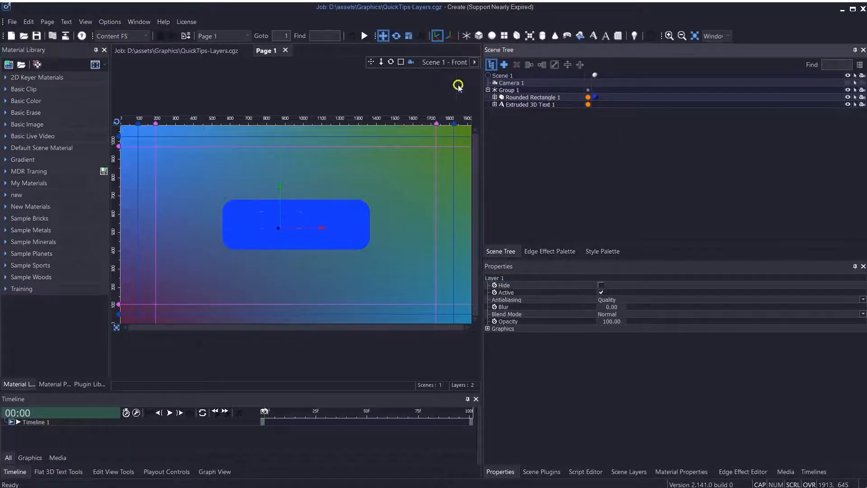
{"action": "left_click", "coordinate": [505, 75]}
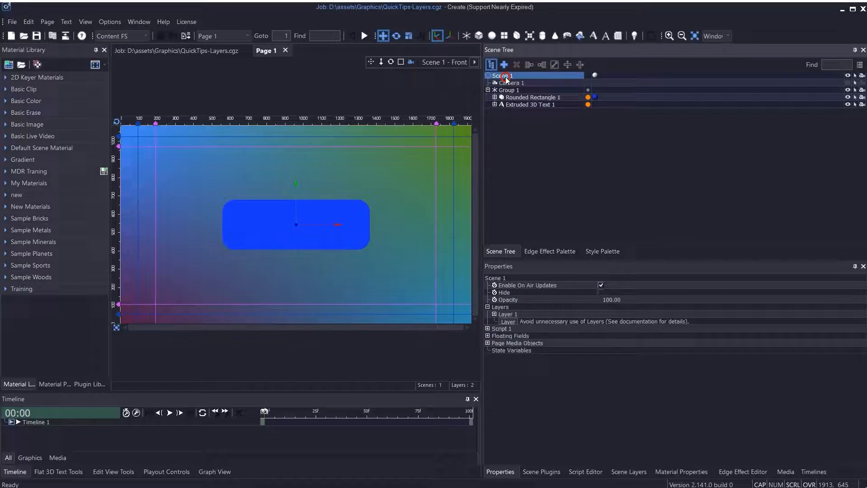
{"action": "left_click", "coordinate": [504, 321]}
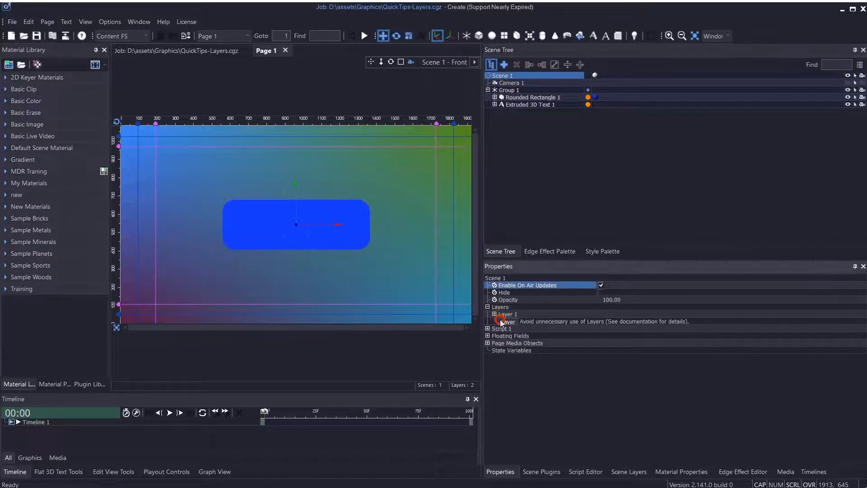
{"action": "left_click", "coordinate": [588, 104]}
{"action": "left_click", "coordinate": [613, 134]}
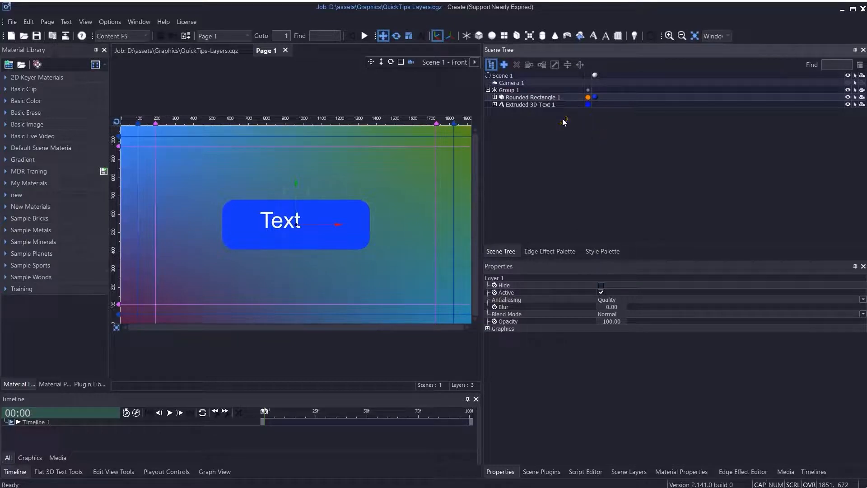
- Examine the blend modes of the rounded rectangle's material, such as Layer Erase and Layer Color, and check the text's layer assignment
{"action": "left_click", "coordinate": [595, 98]}
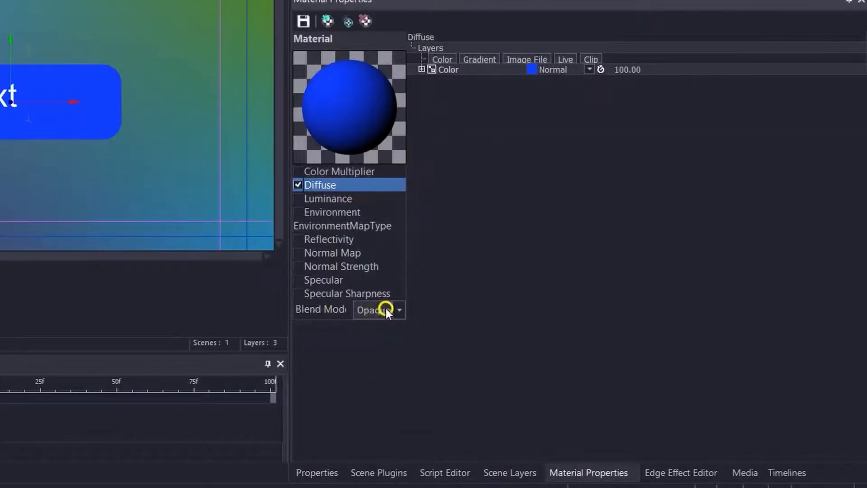
{"action": "left_click", "coordinate": [401, 311]}
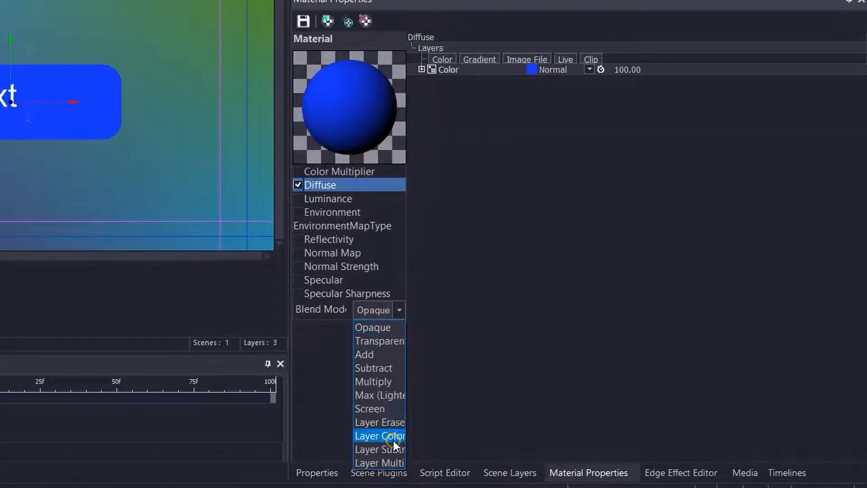
{"action": "left_click", "coordinate": [400, 422]}
{"action": "left_click", "coordinate": [399, 436]}
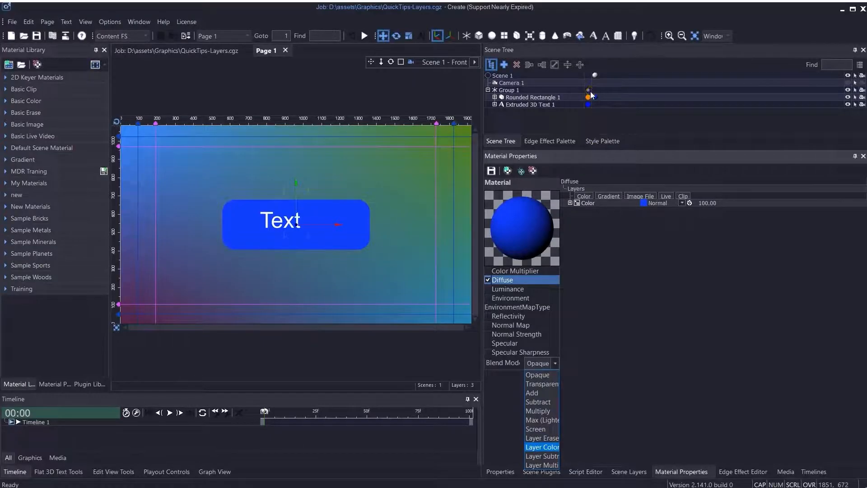
{"action": "left_click", "coordinate": [623, 150]}
{"action": "left_click_drag", "start_coordinate": [623, 149], "coordinate": [630, 229]}
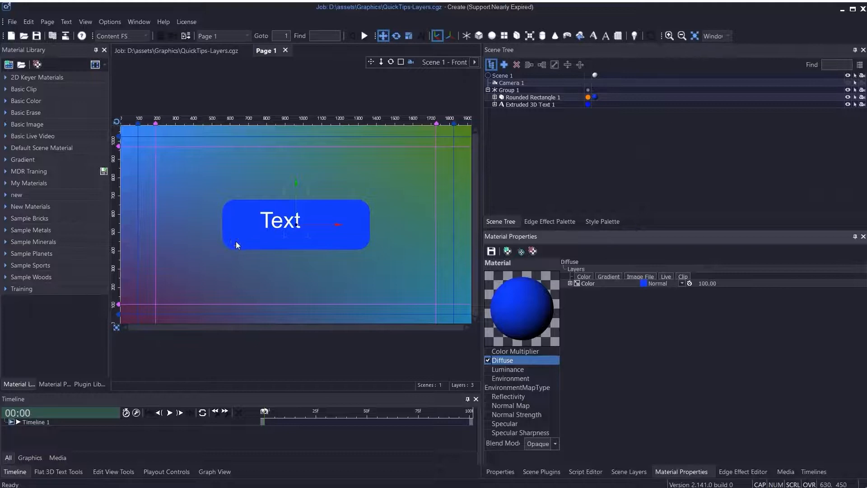
{"action": "left_click", "coordinate": [592, 104]}
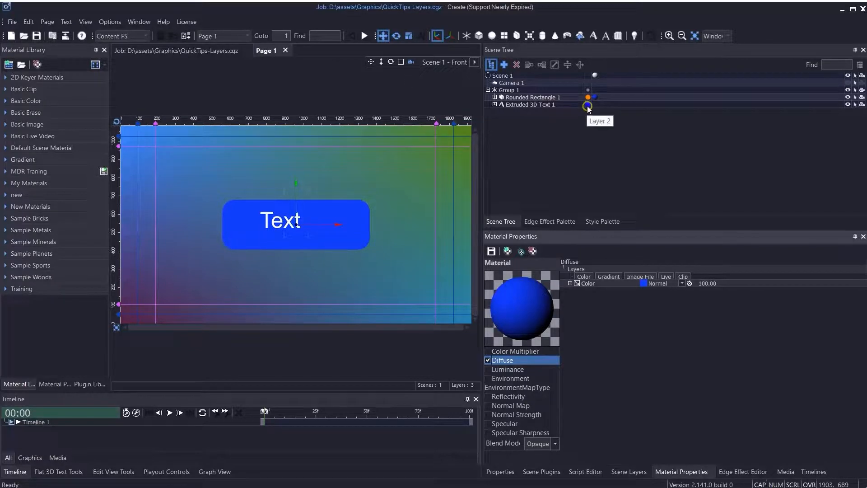
- Try rotating Group 1, which holds the rectangle and text, about its Y axis
{"action": "left_click", "coordinate": [517, 91]}
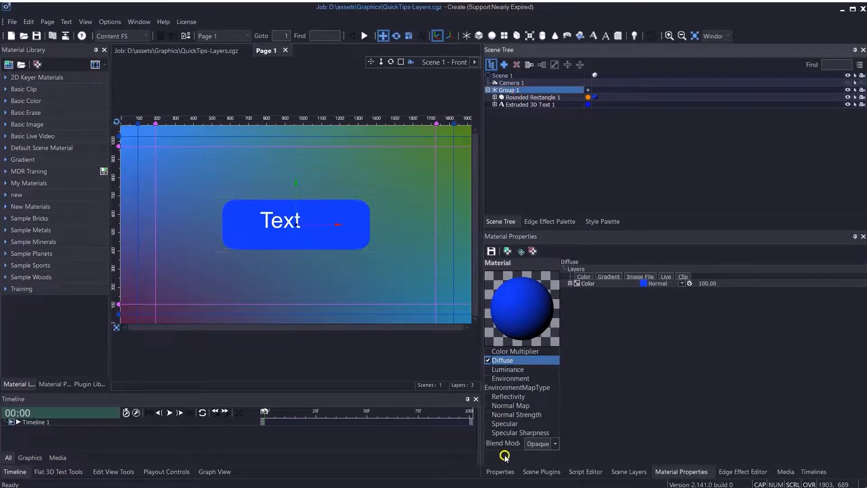
{"action": "left_click", "coordinate": [500, 472]}
{"action": "left_click_drag", "start_coordinate": [646, 284], "coordinate": [496, 283]}
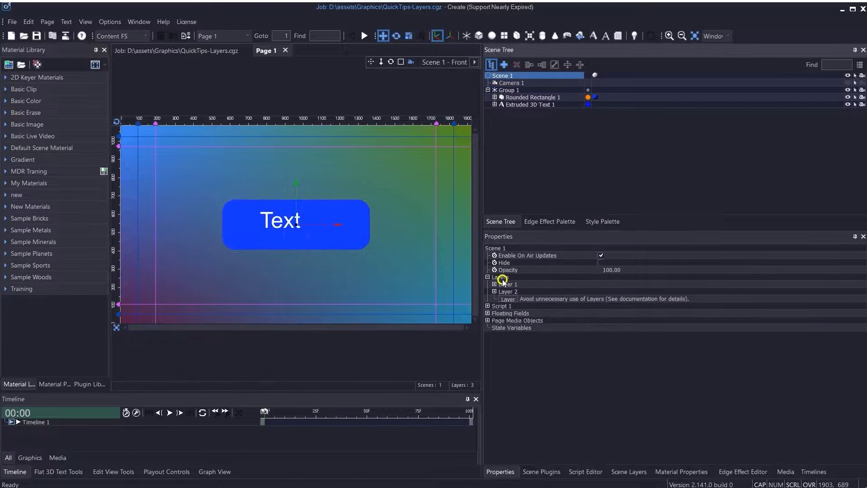
- Reorder Scene 1's layers with Layer 2 above Layer 1 and try rotating Group 1 about its Y axis
{"action": "left_click", "coordinate": [508, 285]}
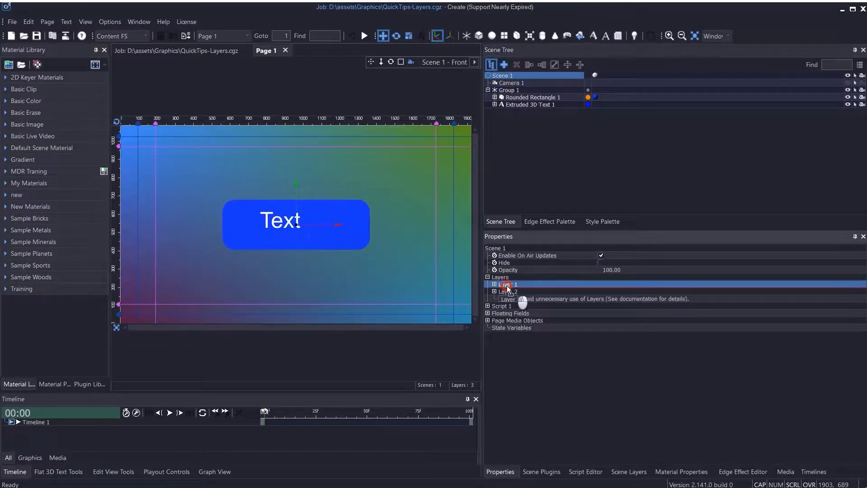
{"action": "left_click_drag", "start_coordinate": [503, 296], "coordinate": [503, 295]}
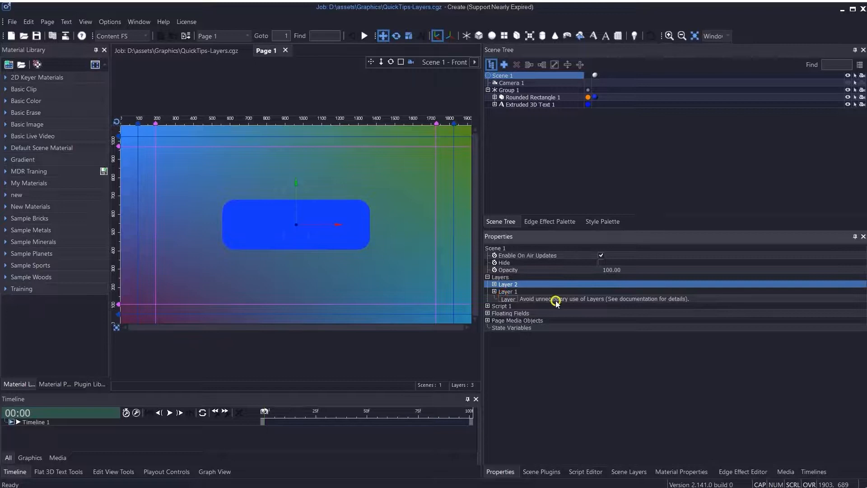
{"action": "left_click", "coordinate": [506, 90]}
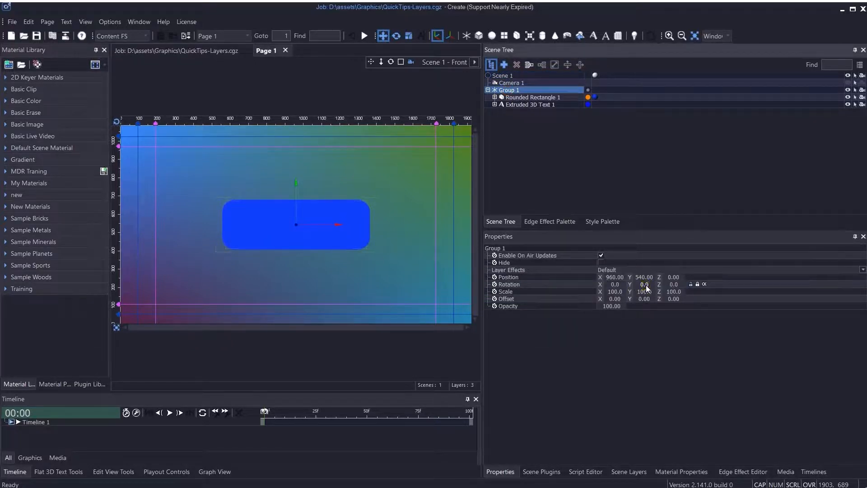
{"action": "mouse_move", "coordinate": [646, 287]}
{"action": "left_mouse_down"}
{"action": "mouse_move", "coordinate": [508, 285]}
{"action": "mouse_move", "coordinate": [647, 284]}
{"action": "left_mouse_up"}
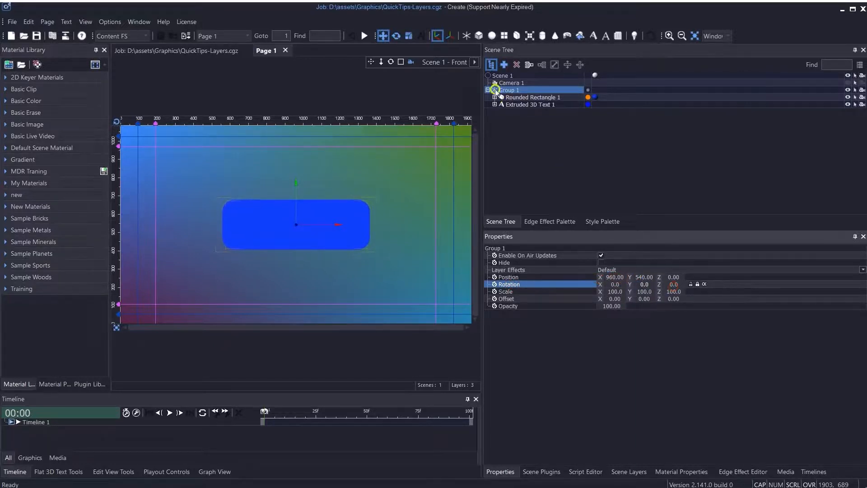
- Check the rounded rectangle's layer and move Layer 1 back above Layer 2 in Scene 1's layer order
{"action": "left_click", "coordinate": [588, 99]}
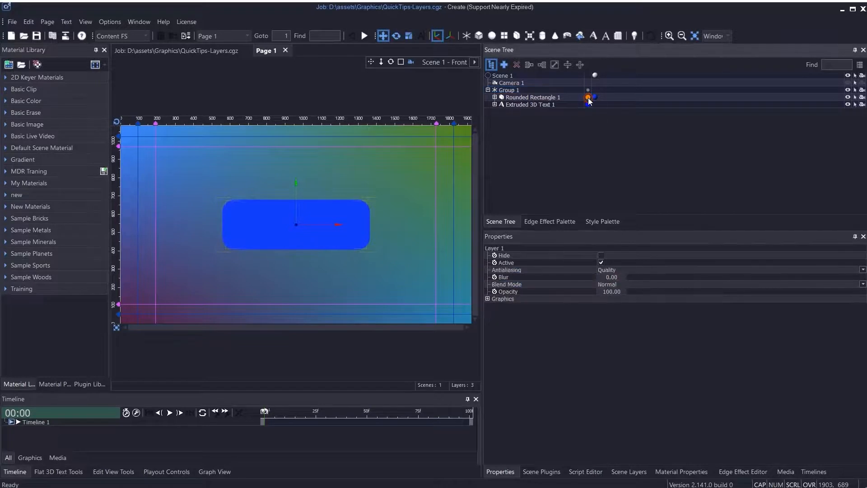
{"action": "left_click", "coordinate": [508, 77]}
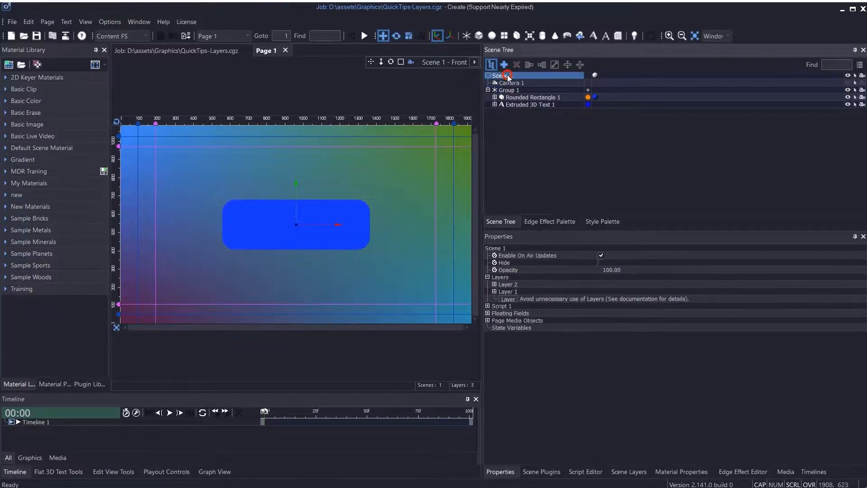
{"action": "left_click_drag", "start_coordinate": [507, 284], "coordinate": [507, 294]}
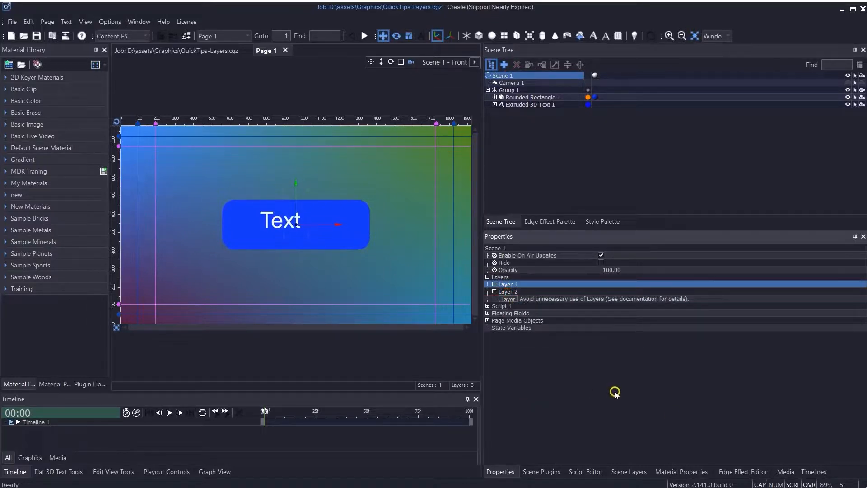
- Close Page 1 with its changes saved and open Page 2 for editing
{"action": "left_click", "coordinate": [286, 53]}
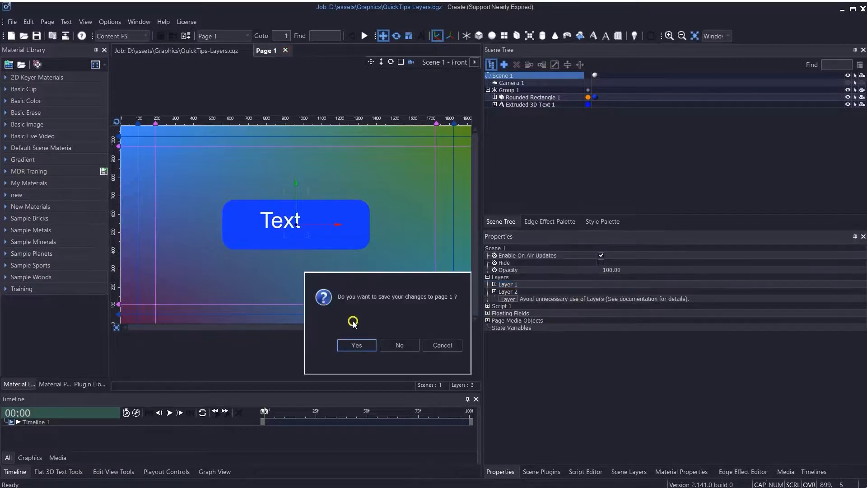
{"action": "left_click", "coordinate": [356, 345]}
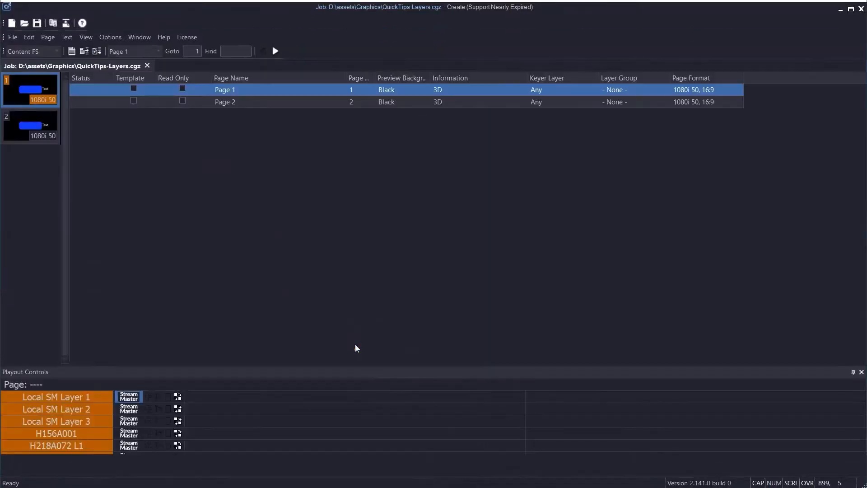
{"action": "double_click", "coordinate": [19, 132]}
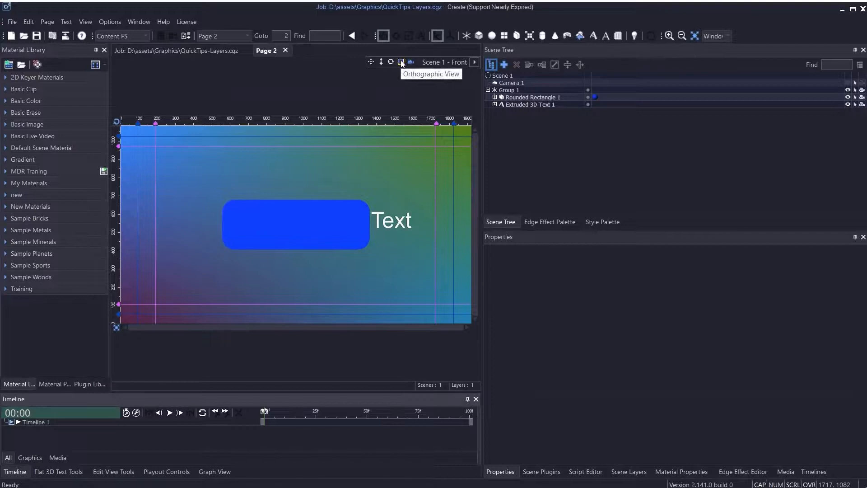
- Enable the orthographic view, bring the extruded 3D text to Z 253.80, and shift it along X until it overlaps the rectangle's right edge
{"action": "left_click", "coordinate": [528, 105]}
{"action": "left_click", "coordinate": [618, 278]}
{"action": "left_click_drag", "start_coordinate": [618, 280], "coordinate": [555, 277]}
{"action": "left_click_drag", "start_coordinate": [675, 278], "coordinate": [761, 281]}
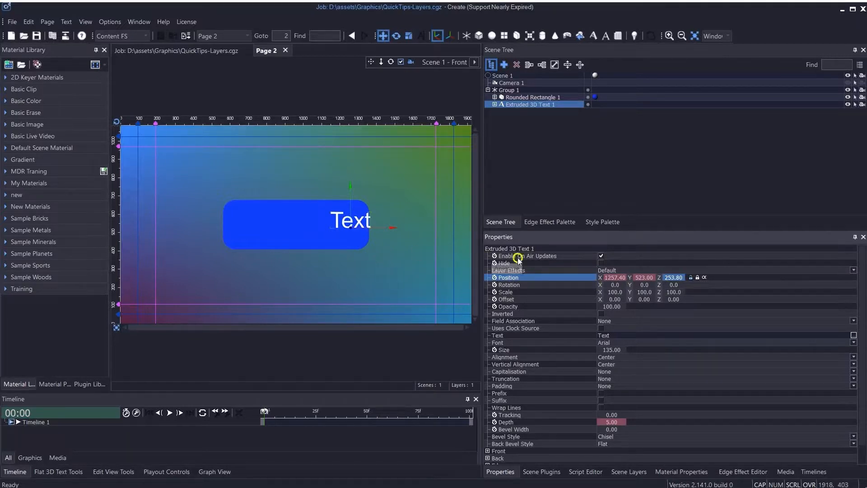
{"action": "left_click_drag", "start_coordinate": [615, 277], "coordinate": [514, 291]}
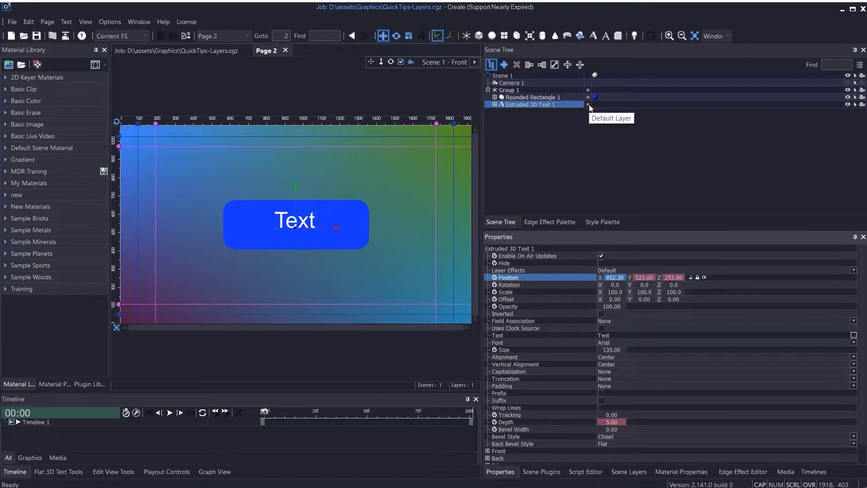
{"action": "left_click_drag", "start_coordinate": [614, 278], "coordinate": [765, 277]}
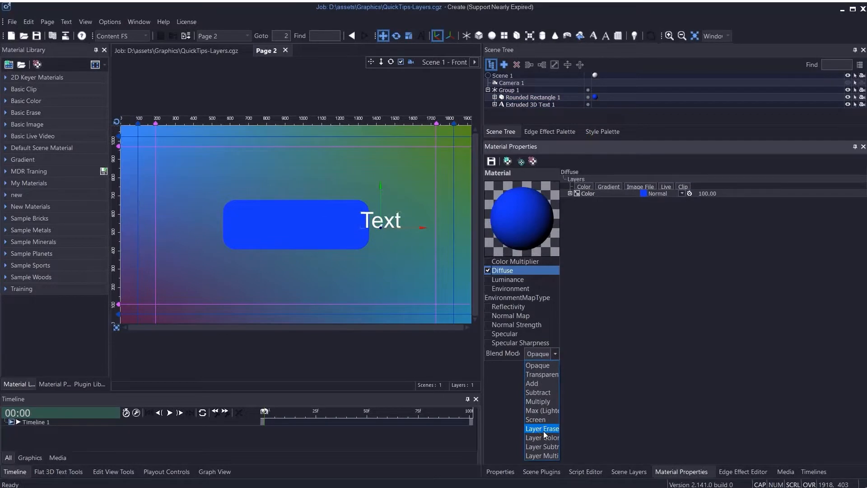
- Examine the blend modes of the rounded rectangle's material on Page 2, including Layer Erase and Multiply
{"action": "left_click", "coordinate": [363, 193]}
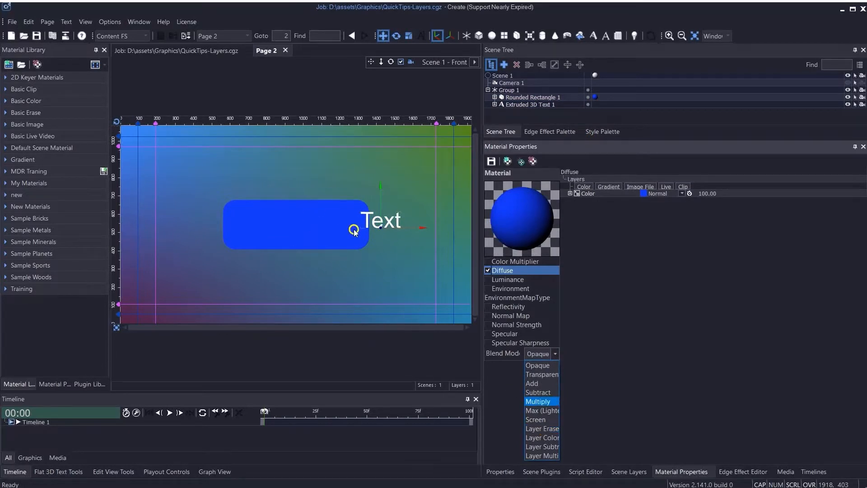
{"action": "left_click", "coordinate": [763, 394]}
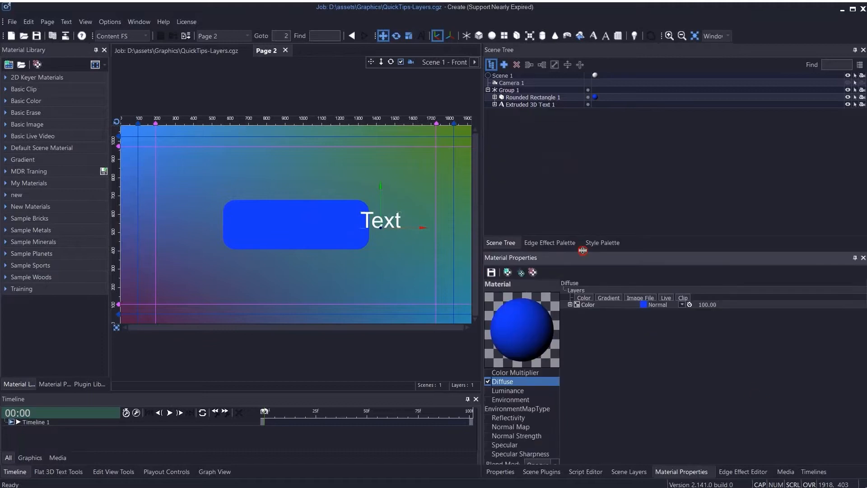
{"action": "left_click", "coordinate": [373, 239]}
{"action": "left_click", "coordinate": [278, 51]}
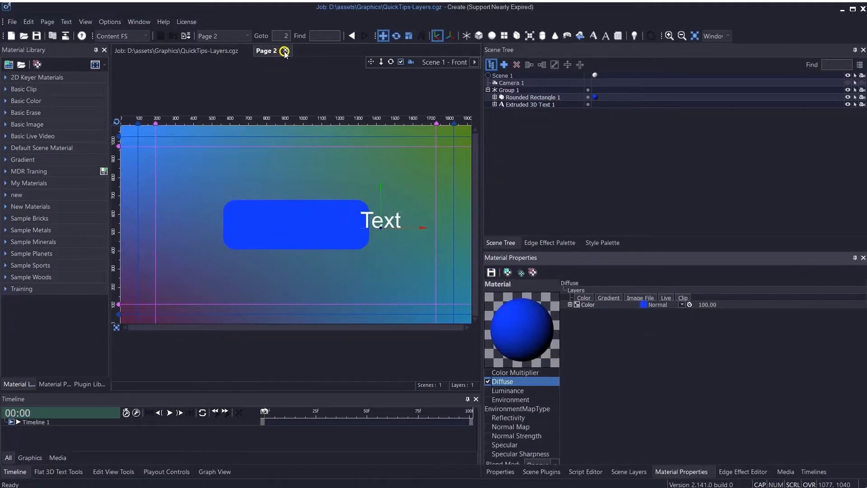